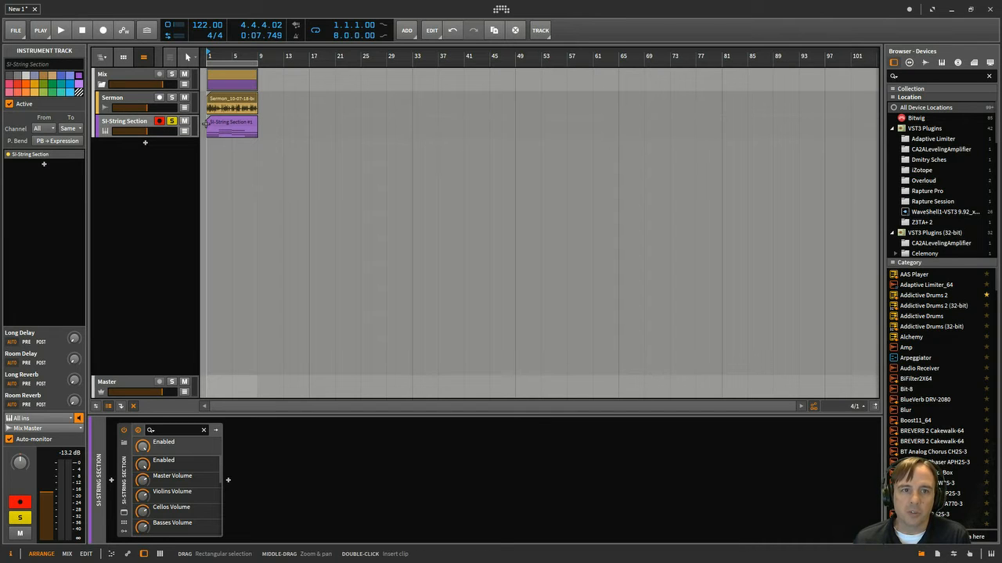
- Solo the Sermon track in place of the SI-String Section track and audition it on its own
click(174, 100)
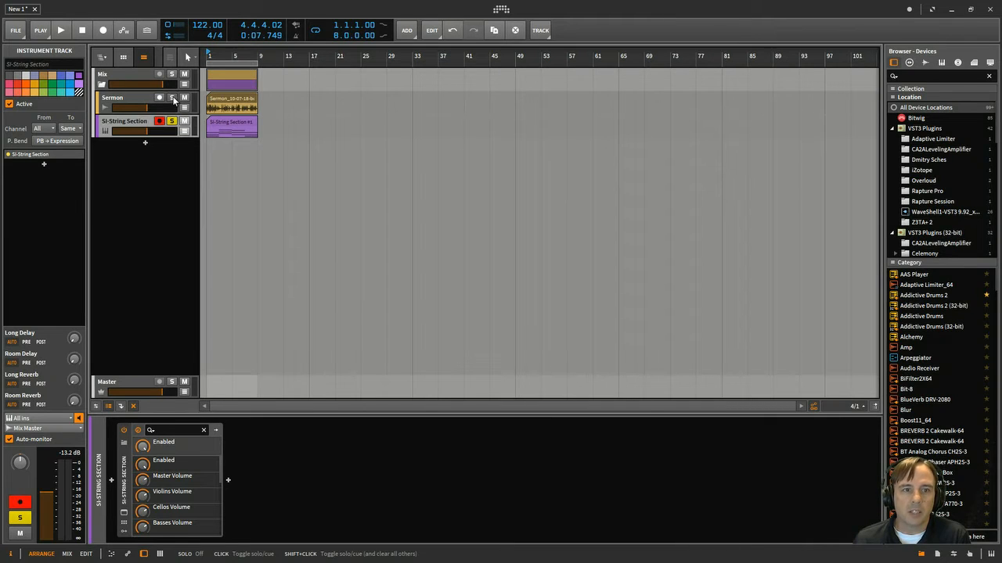
click(172, 122)
key(space)
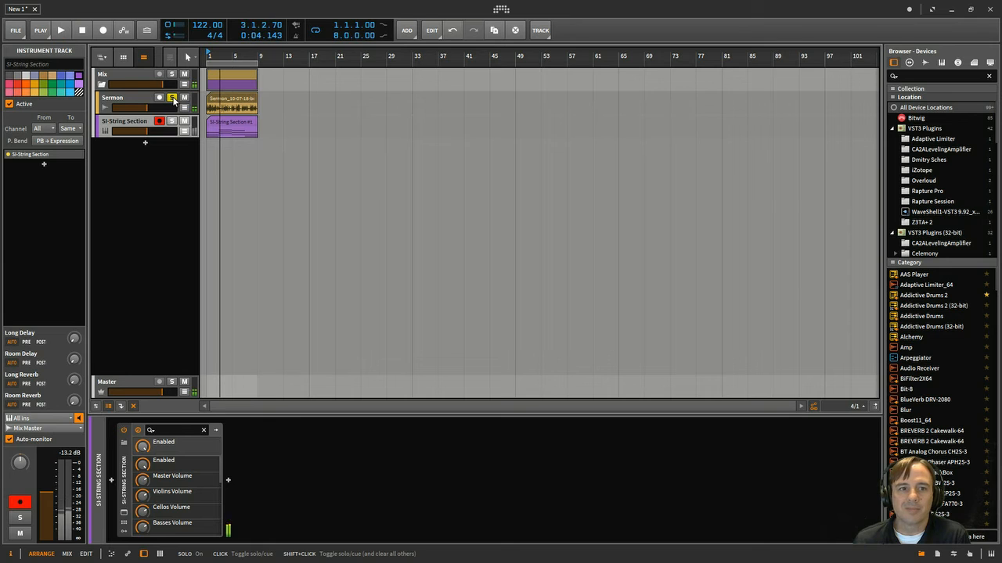
click(174, 99)
key(space)
- Solo the SI-String Section track and play it back to hear the strings alone
click(175, 123)
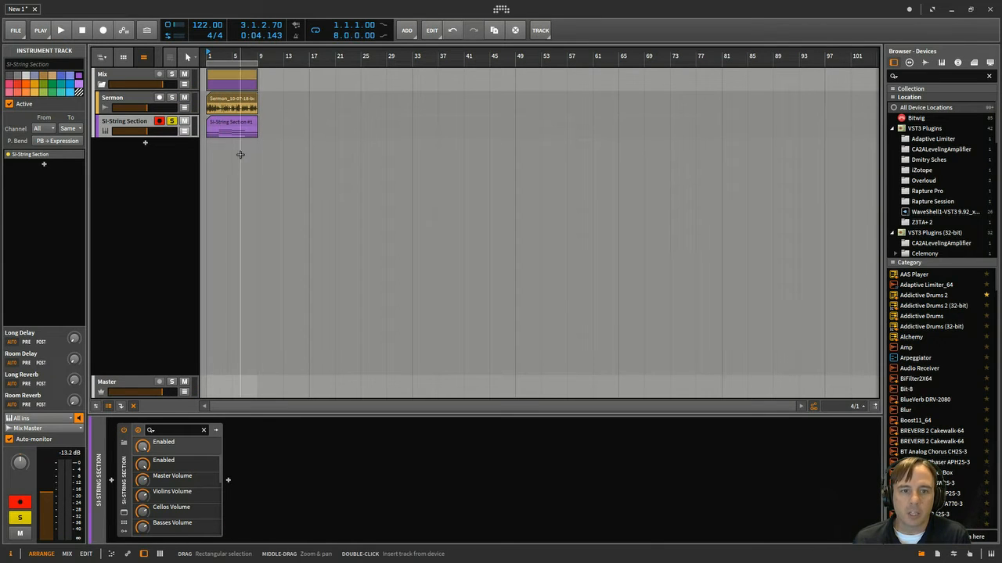
key(space)
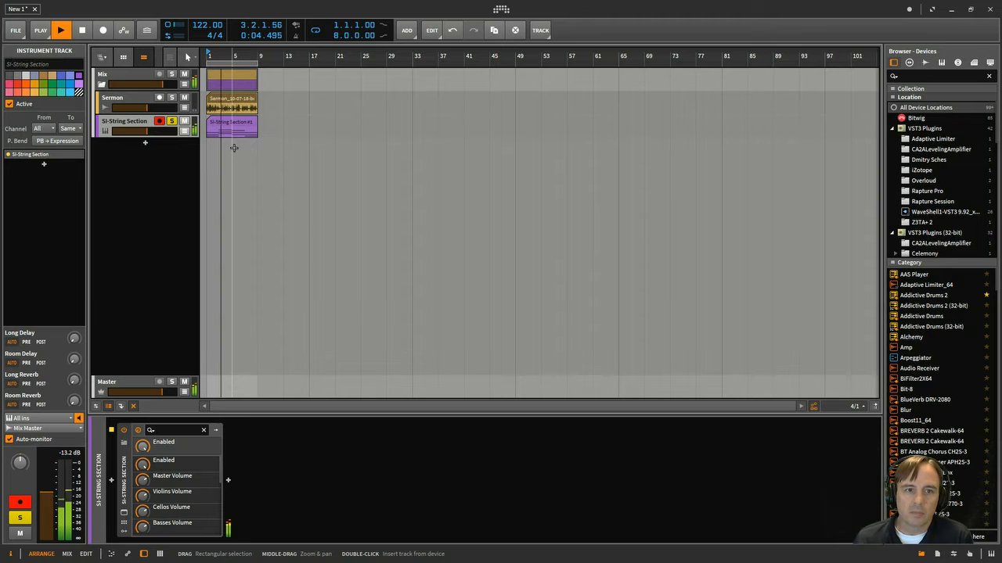
key(space)
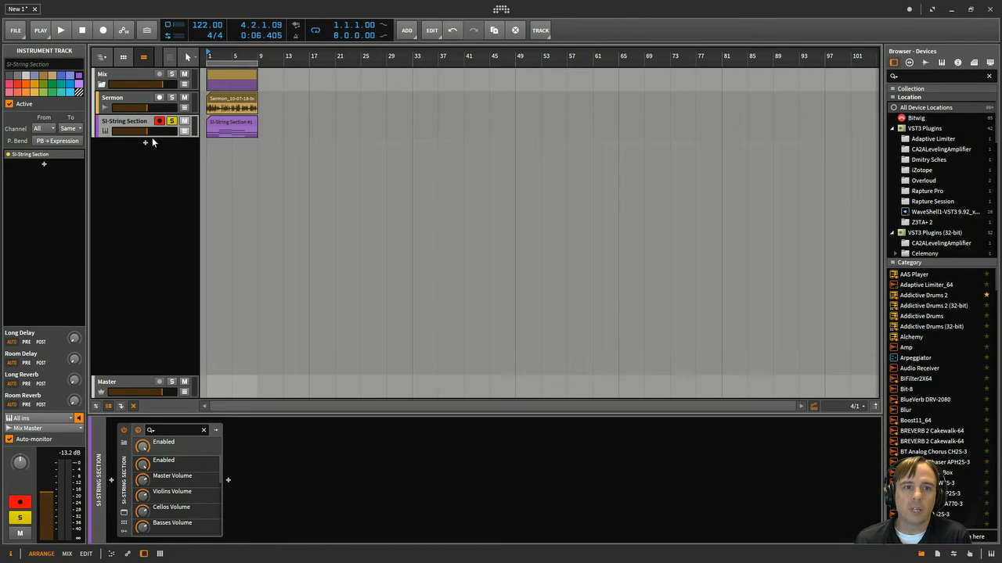
- Turn off solo on the SI-String Section track and mute both the SI-String Section and Sermon tracks
click(172, 121)
click(184, 121)
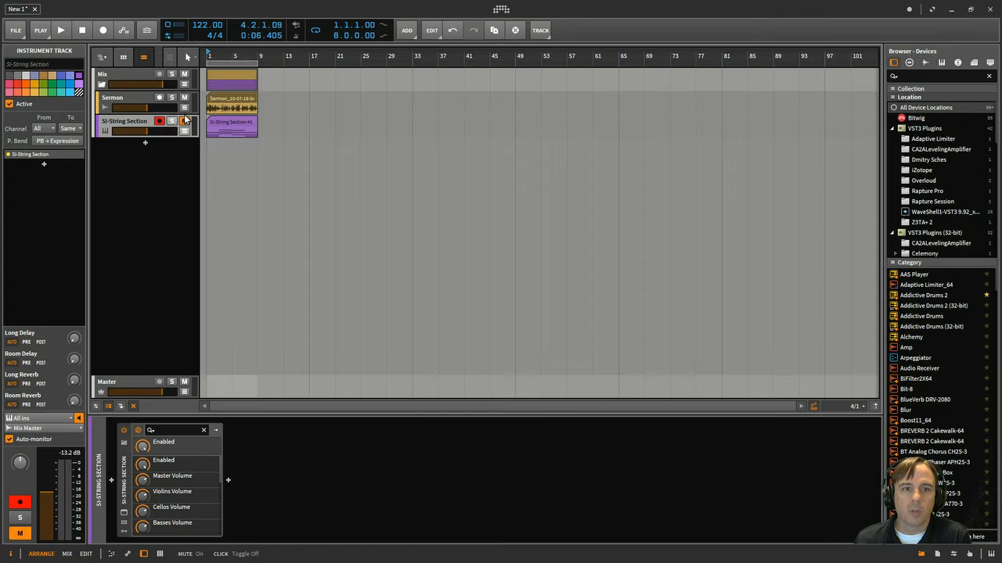
click(184, 97)
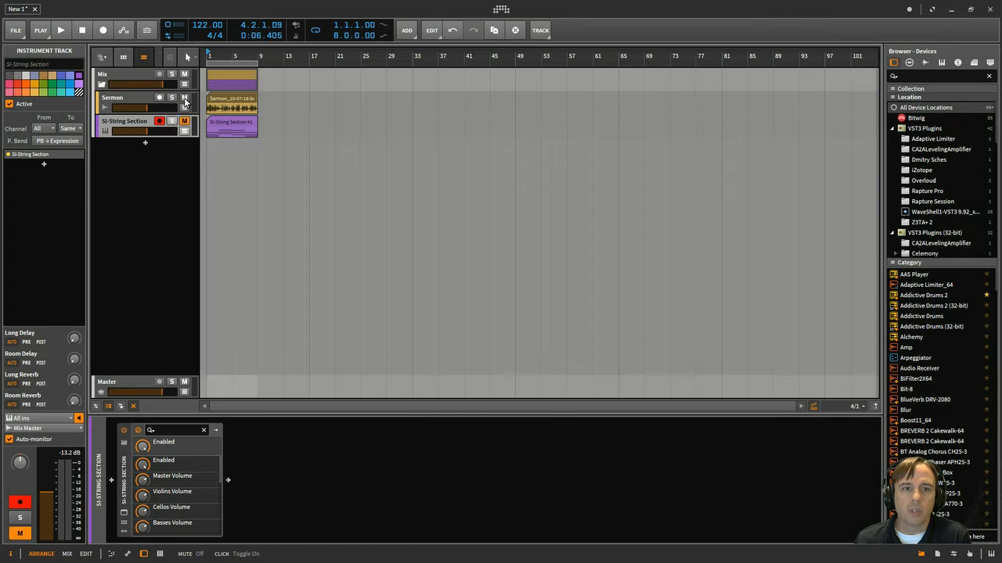
- Add a new track and load the preset Morocoder 10 Band Vocoder onto it
double_click(146, 142)
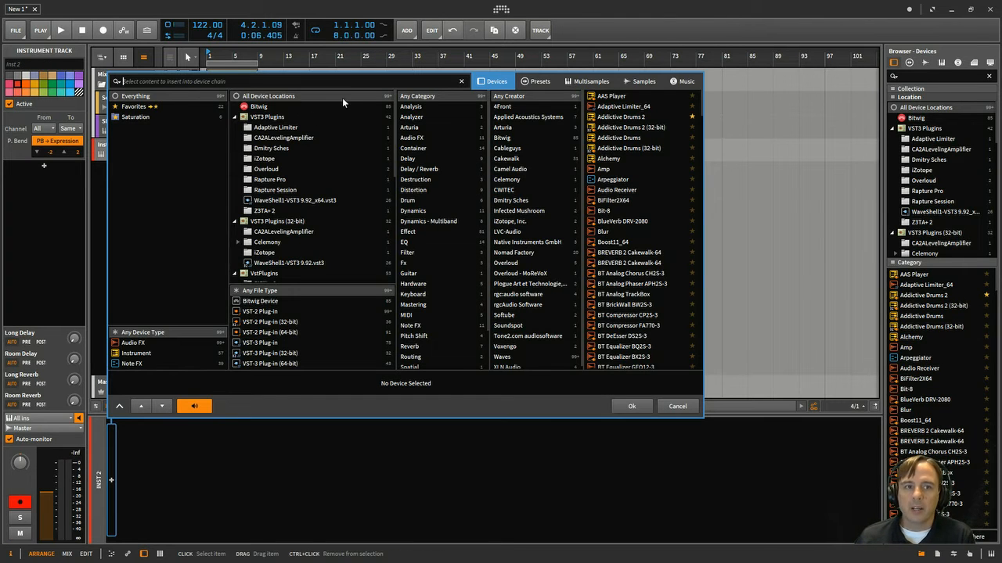
text(vocode)
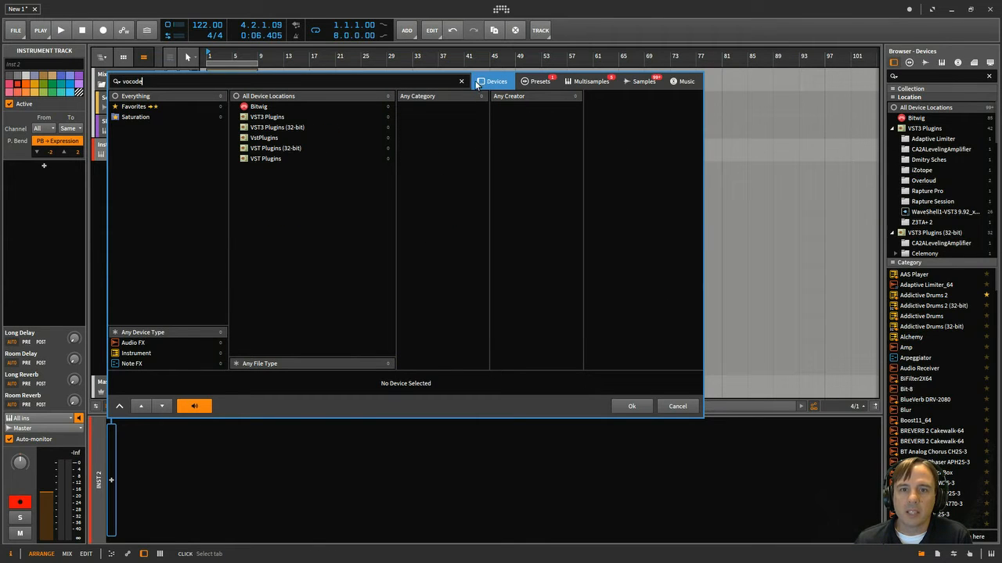
click(536, 83)
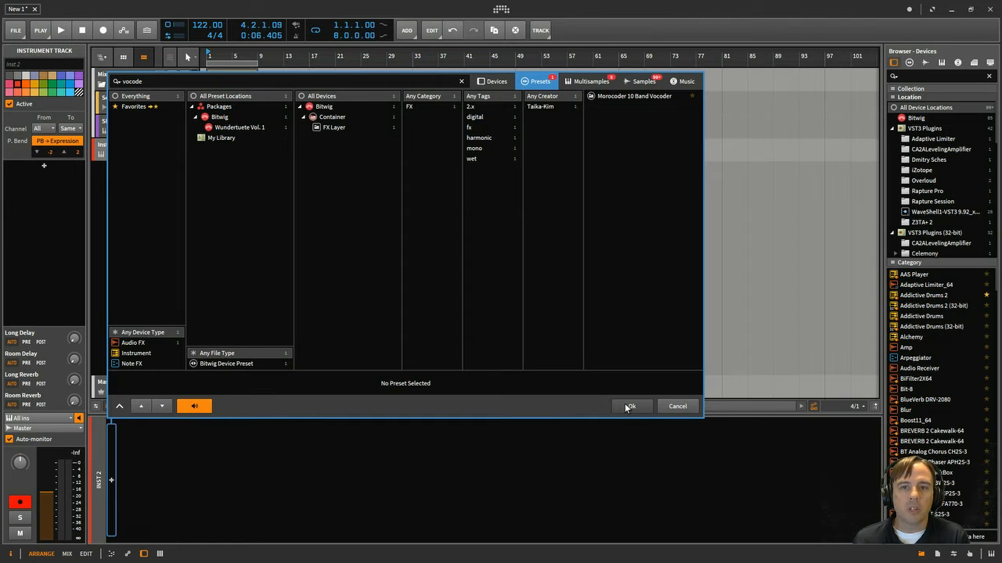
double_click(623, 97)
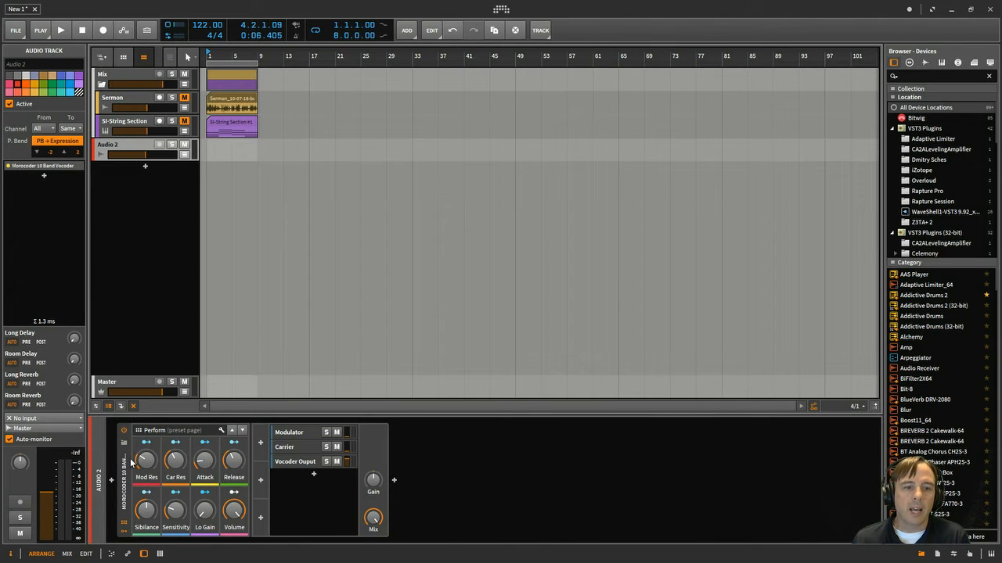
- Set the source of the vocoder's Modulator layer to Sermon (PRE) from the Mix group
click(298, 432)
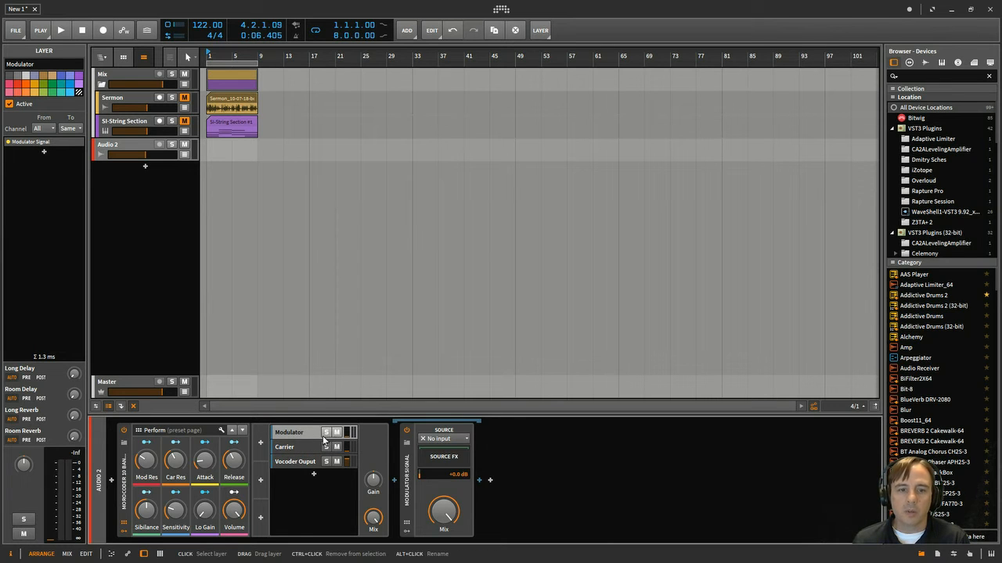
click(462, 441)
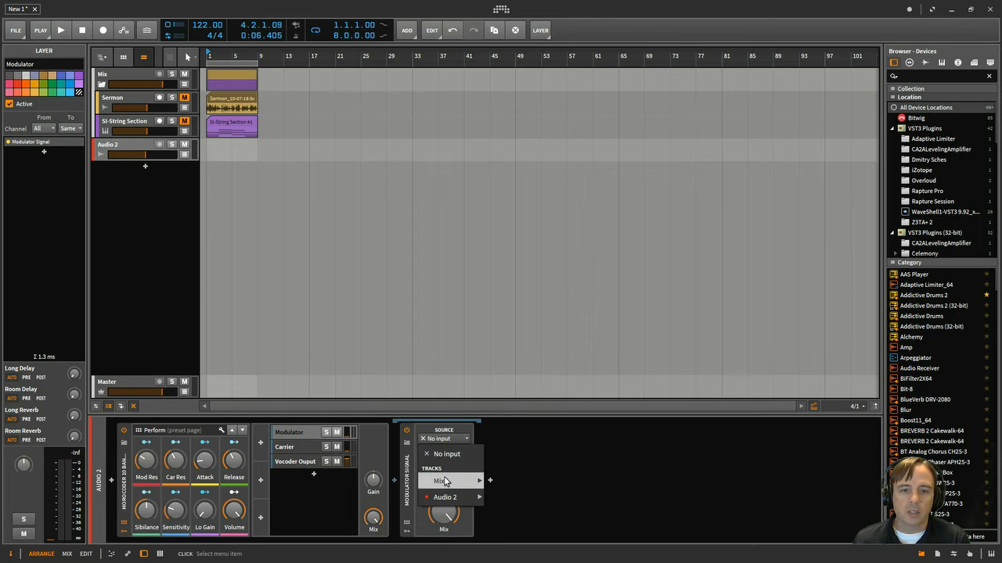
mouse_move(444, 483)
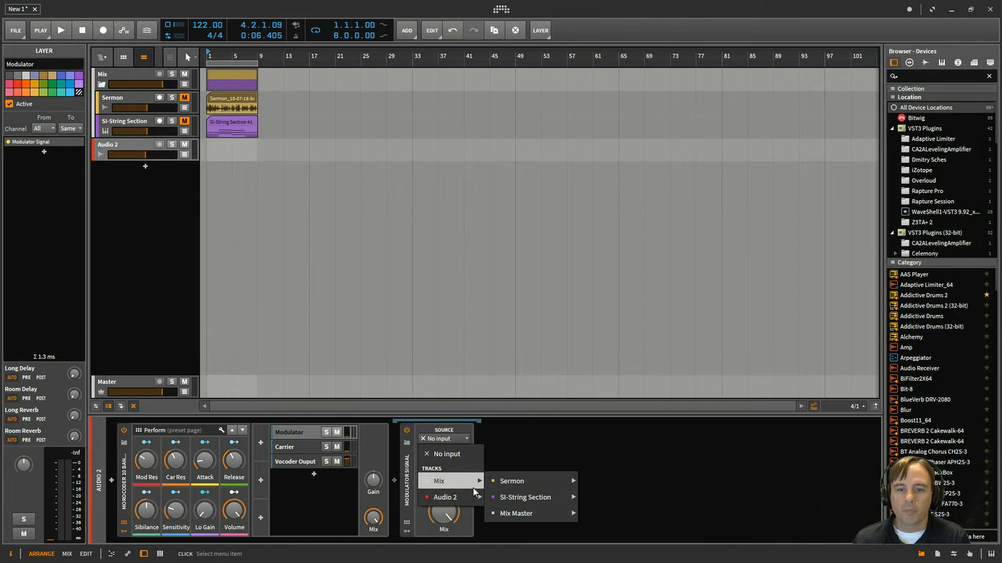
mouse_move(510, 486)
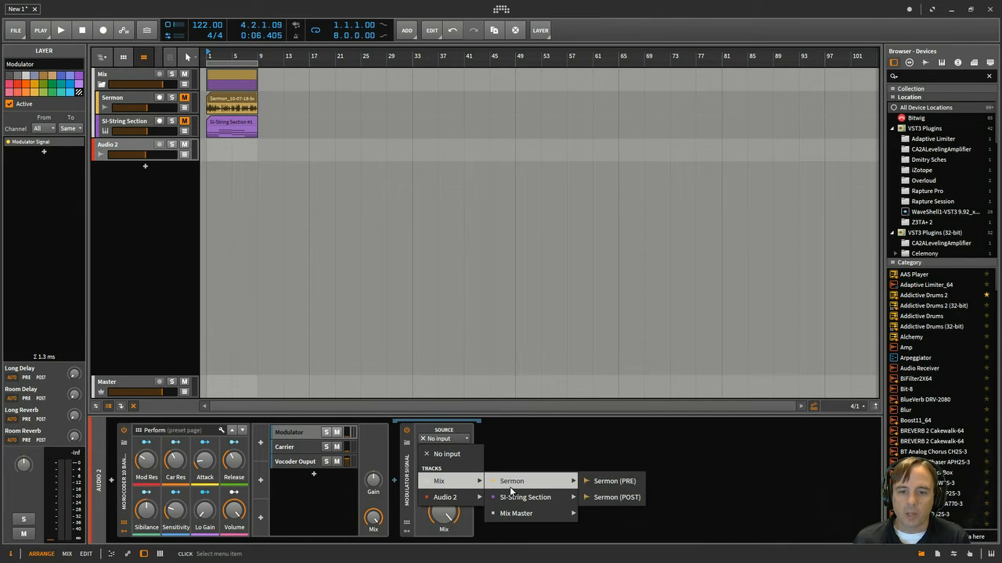
click(605, 481)
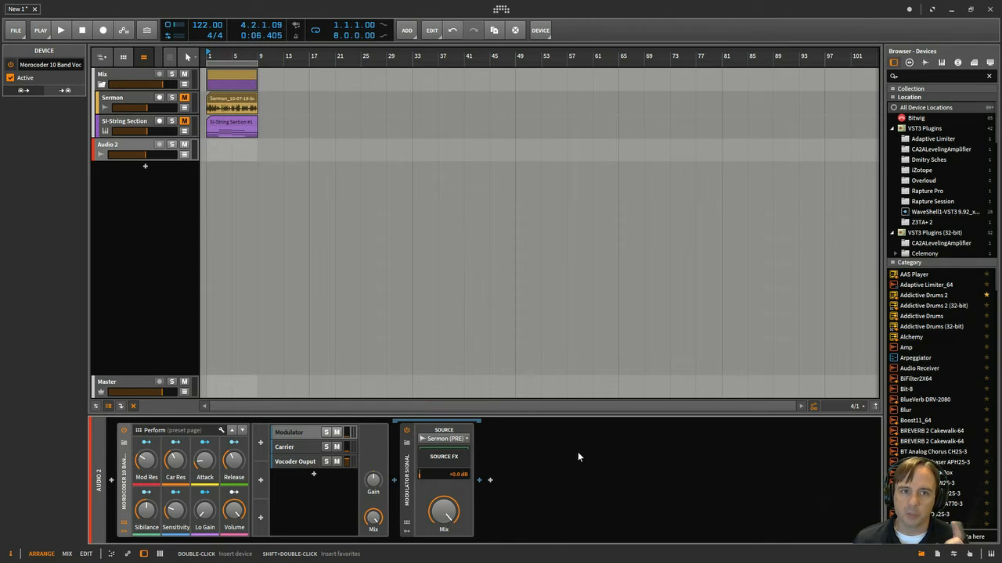
- Set the source of the vocoder's Carrier layer to SI-String Section (PRE) from the Mix group
click(307, 449)
click(460, 439)
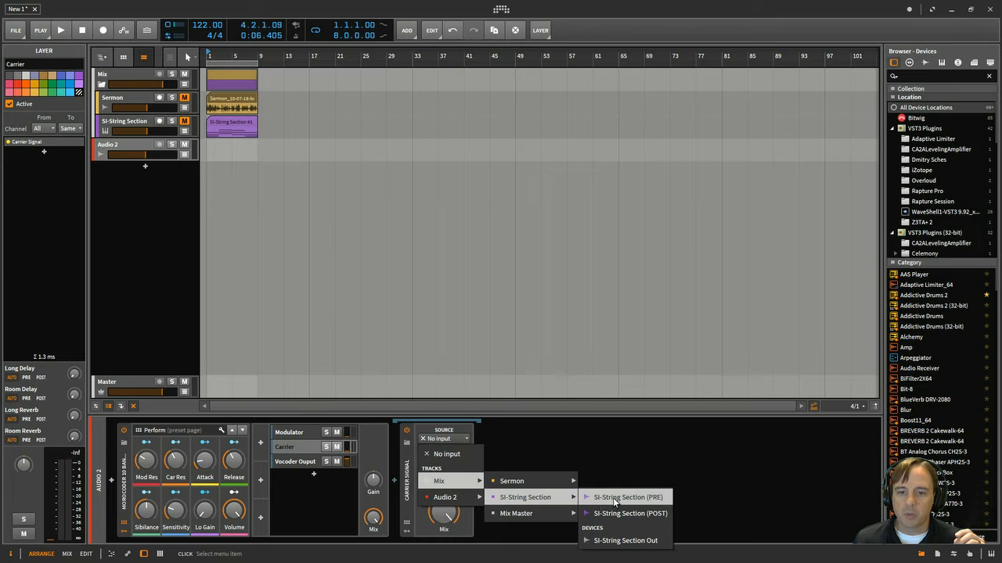
click(615, 499)
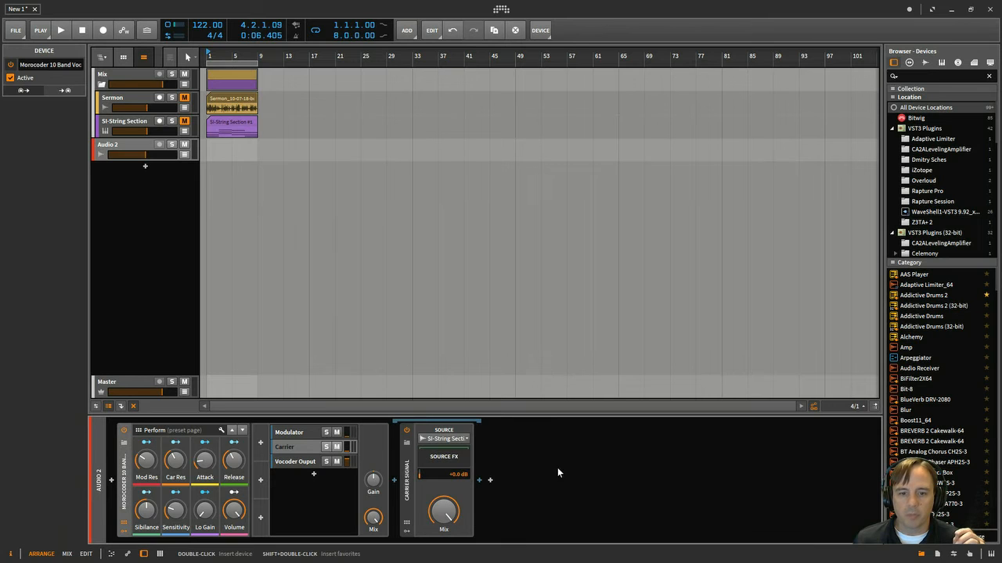
- Show the vocoder's output layer devices and play the arrangement to hear the vocoded result
click(294, 462)
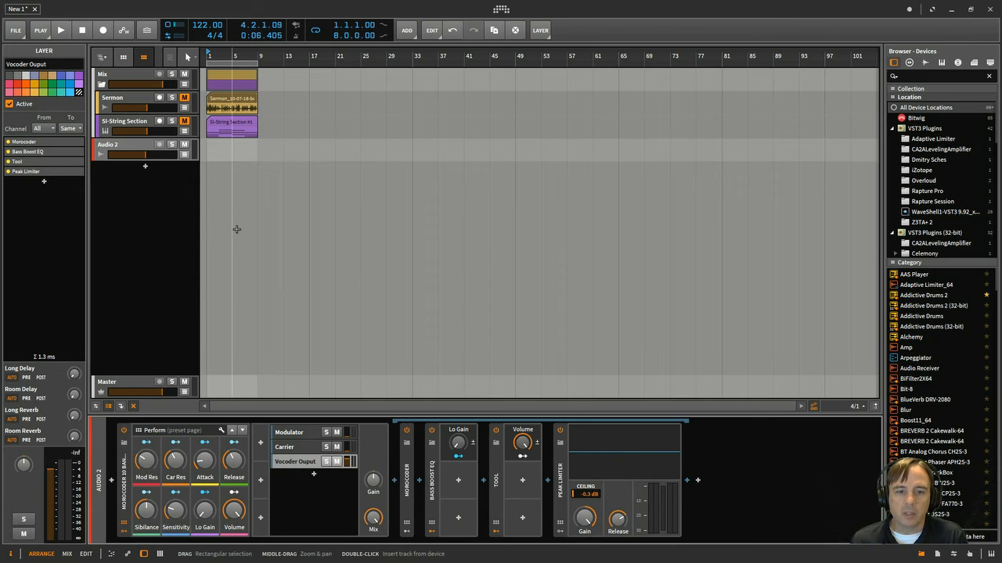
key(space)
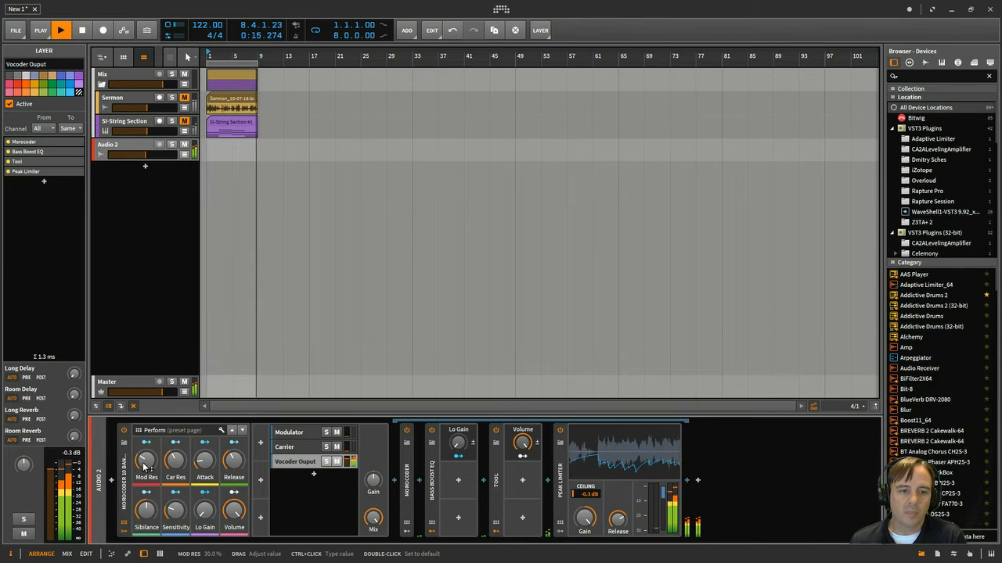
key(space)
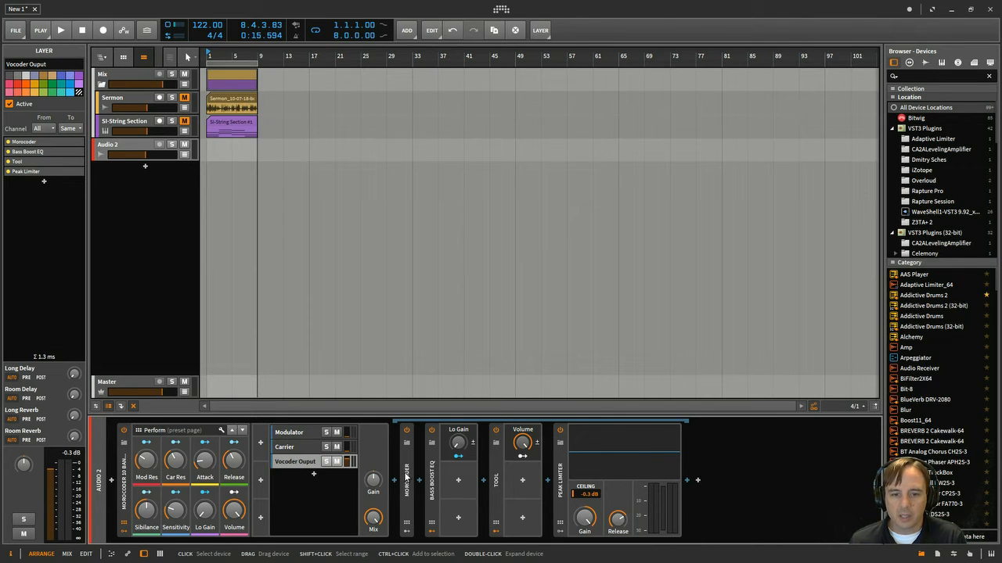
- Expand the Morocoder device, examine the device chain inside its 60 hz band, and collapse it again
click(405, 475)
double_click(406, 475)
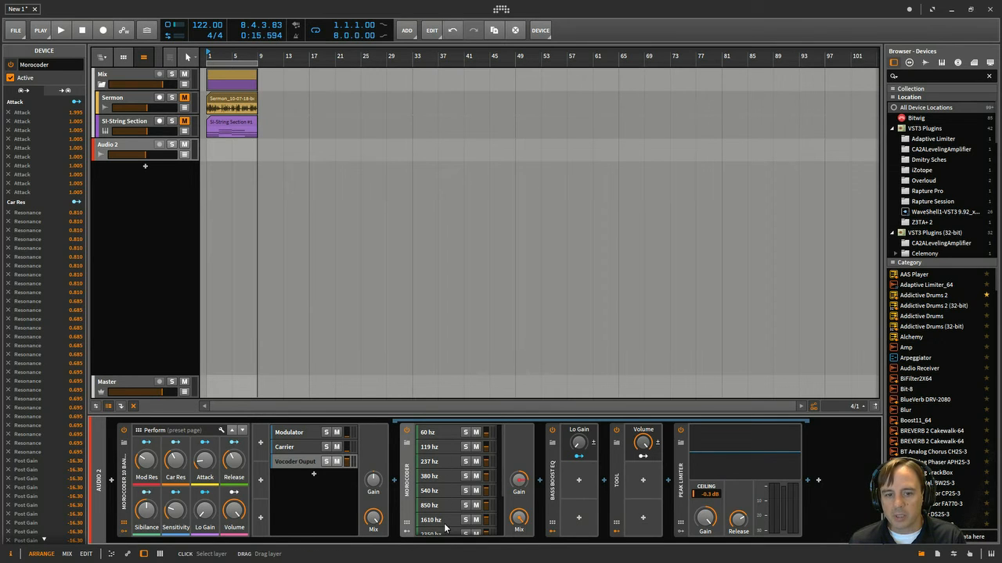
click(440, 434)
click(570, 433)
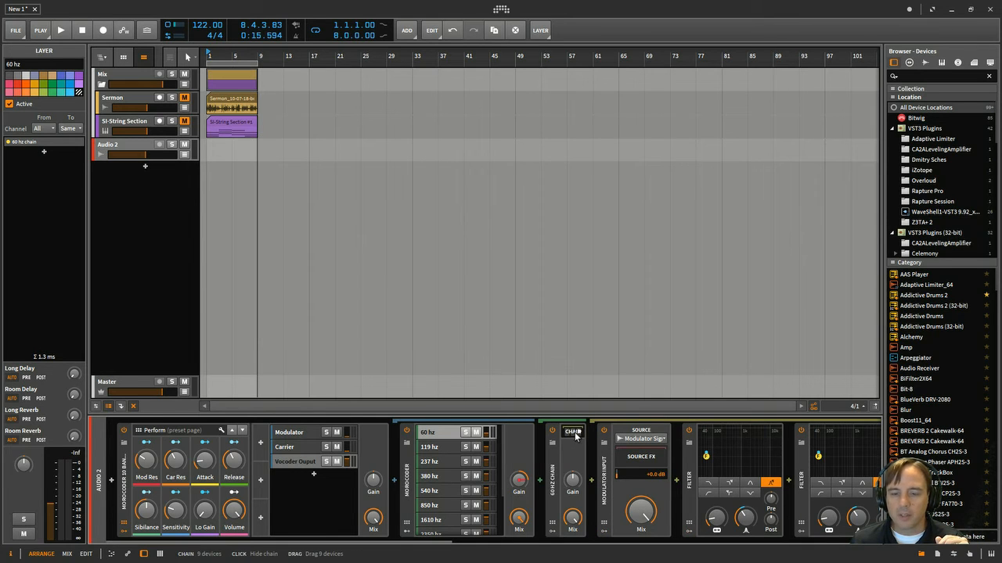
click(574, 433)
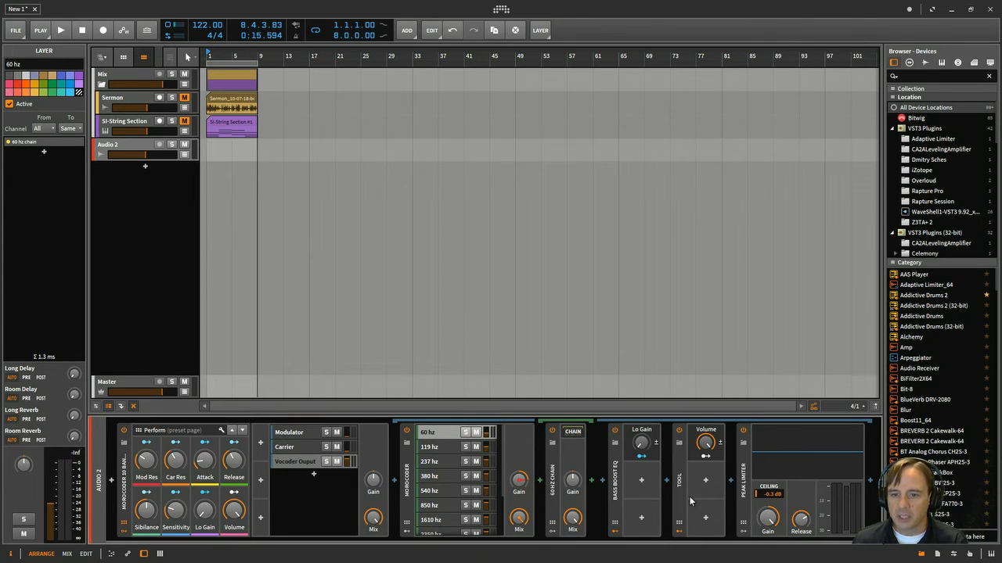
double_click(406, 475)
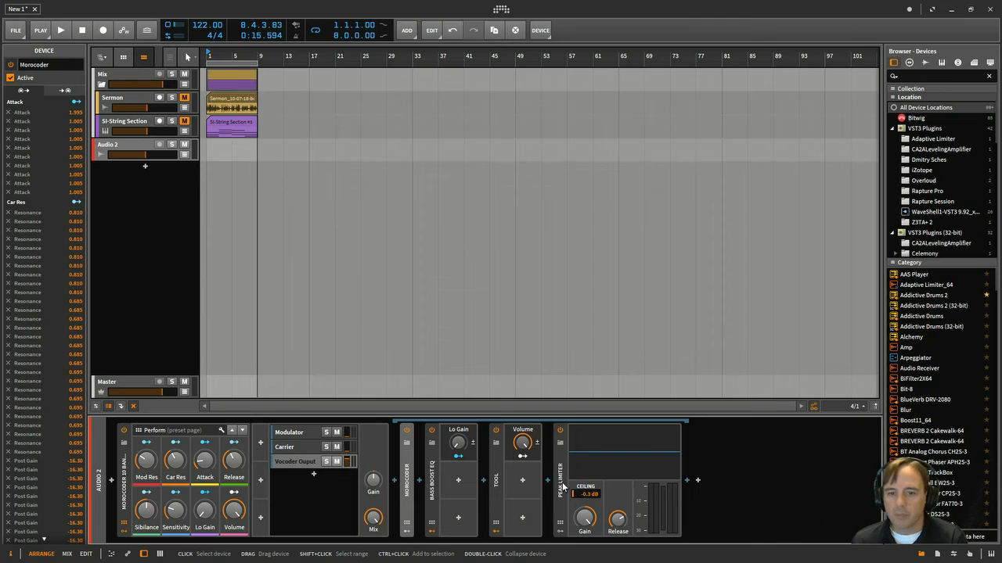
- Start playback and adjust the vocoder's Mod Res and Release, trying Release at 74% before lowering it again
key(space)
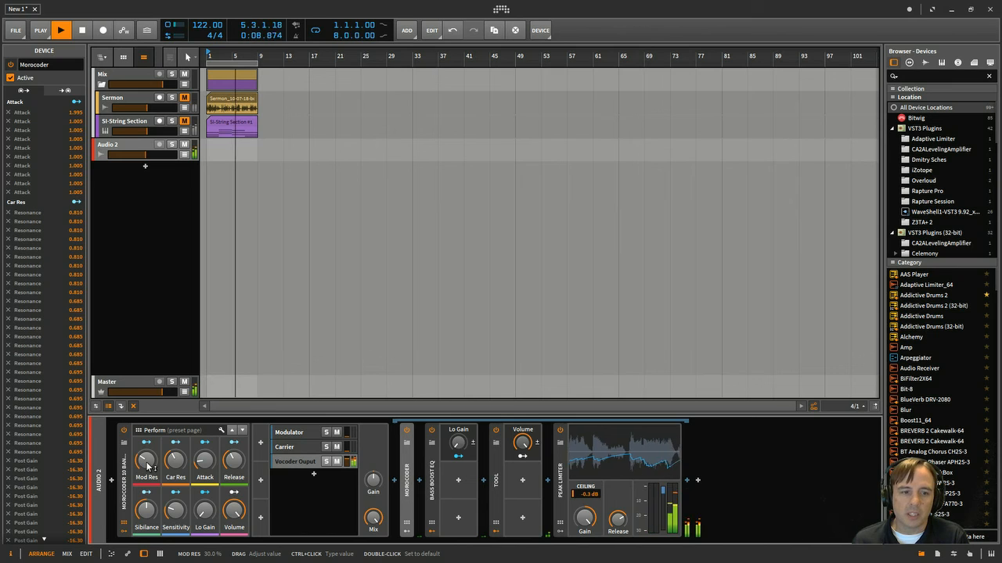
drag(147, 467, 233, 437)
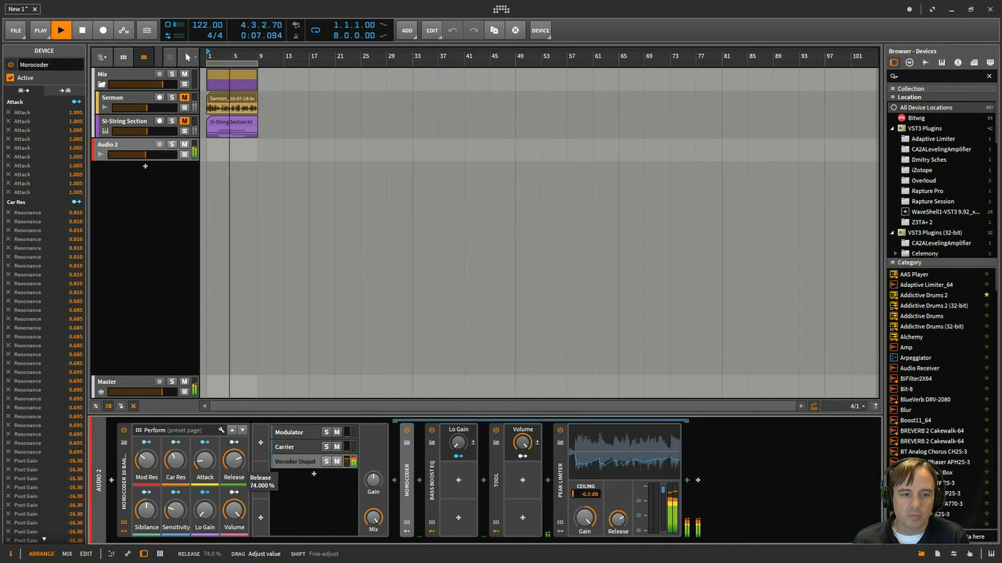
drag(234, 460, 233, 482)
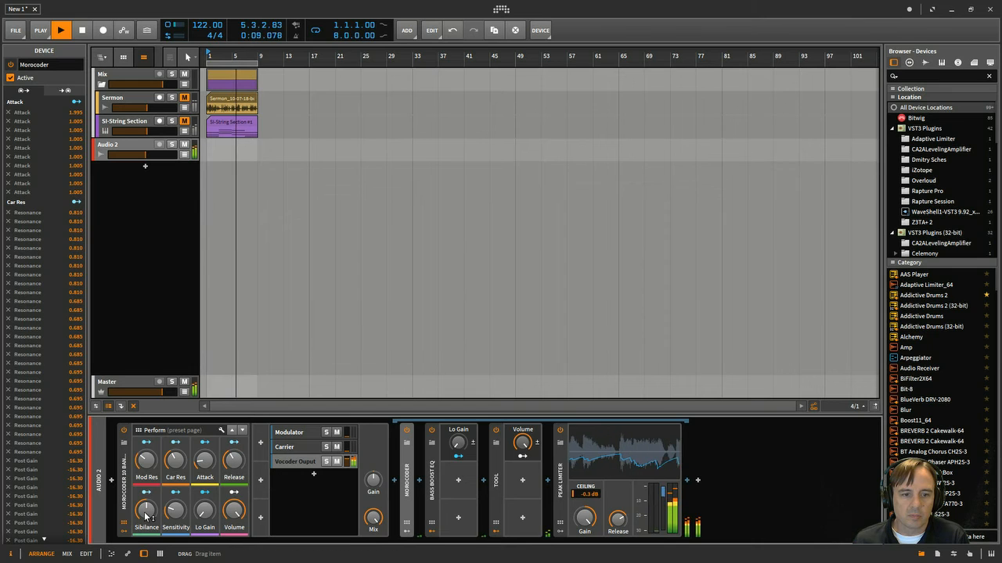
- Adjust the vocoder's lower-row macros, cutting Volume to about 28.5% and raising it again, and stop playback
drag(146, 516, 234, 531)
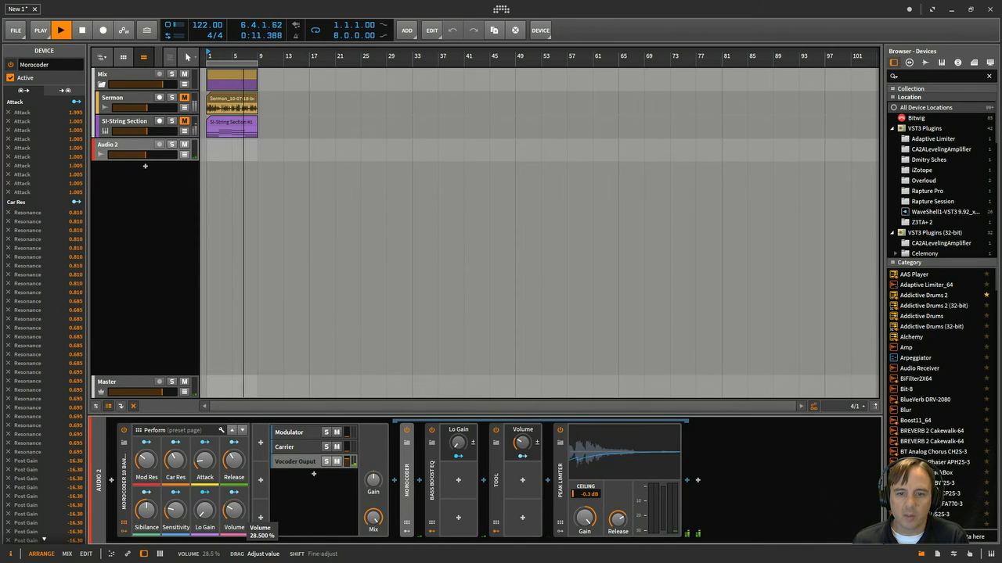
drag(234, 531, 234, 518)
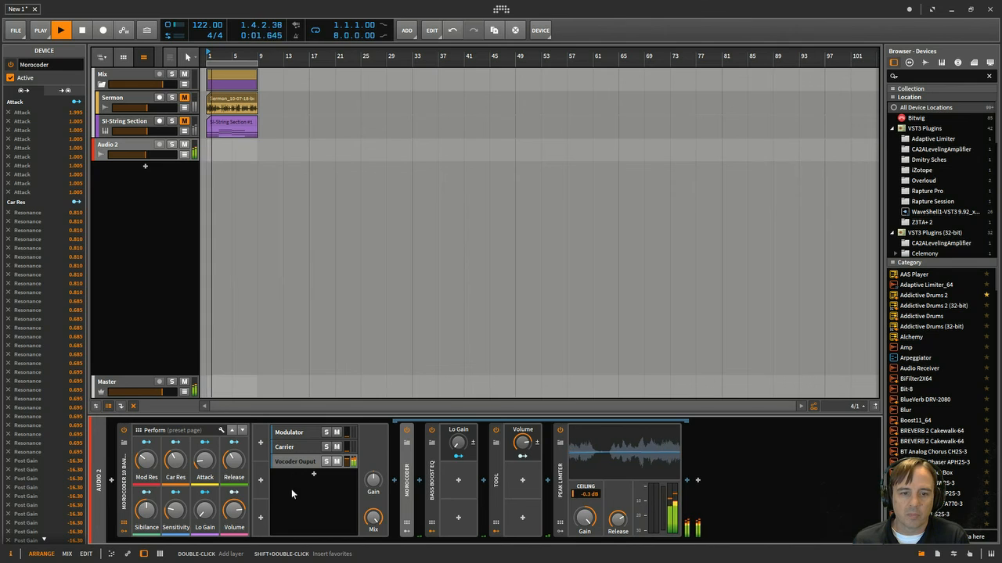
key(space)
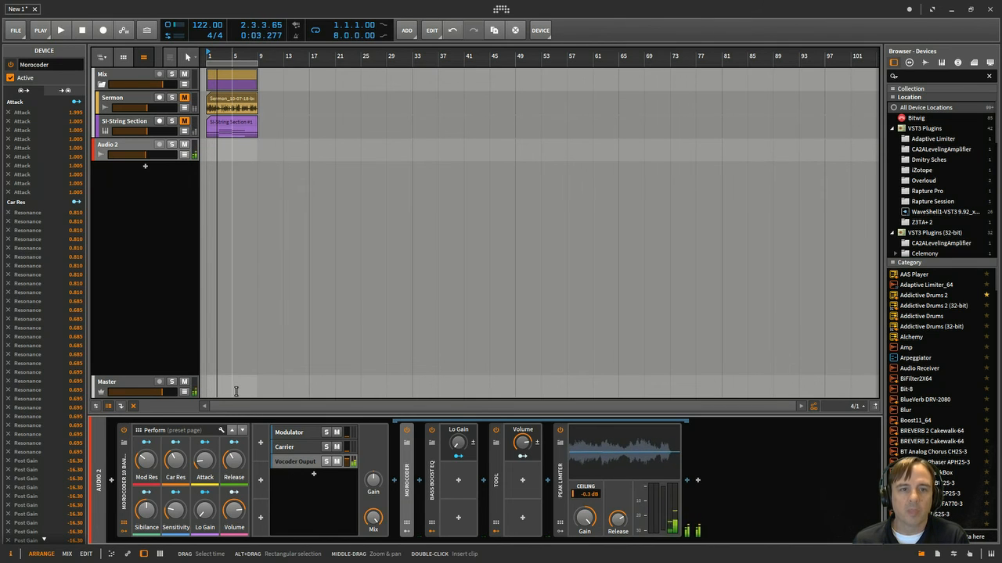